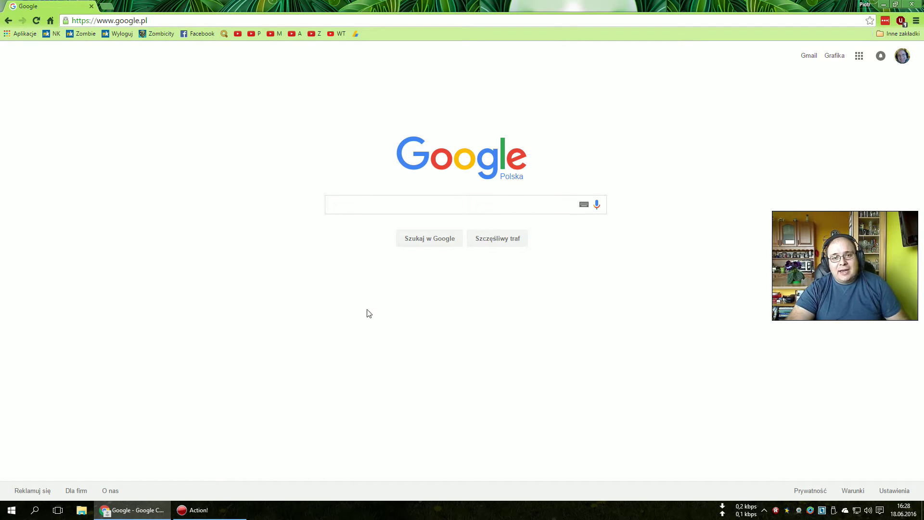
click(386, 204)
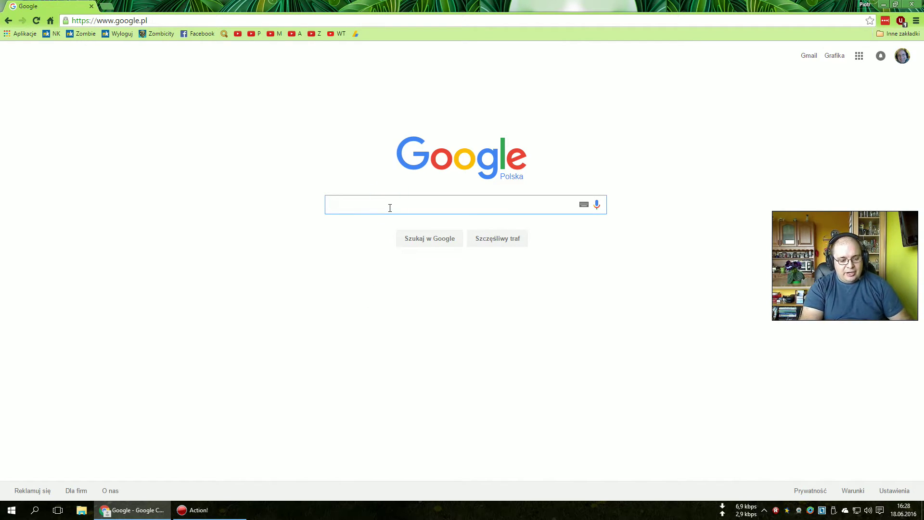
text(utoo)
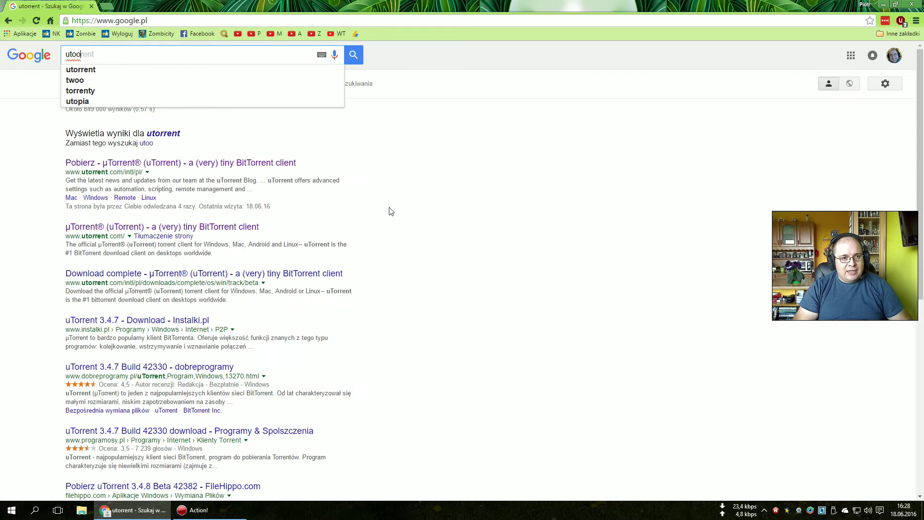
key(Down)
key(Return)
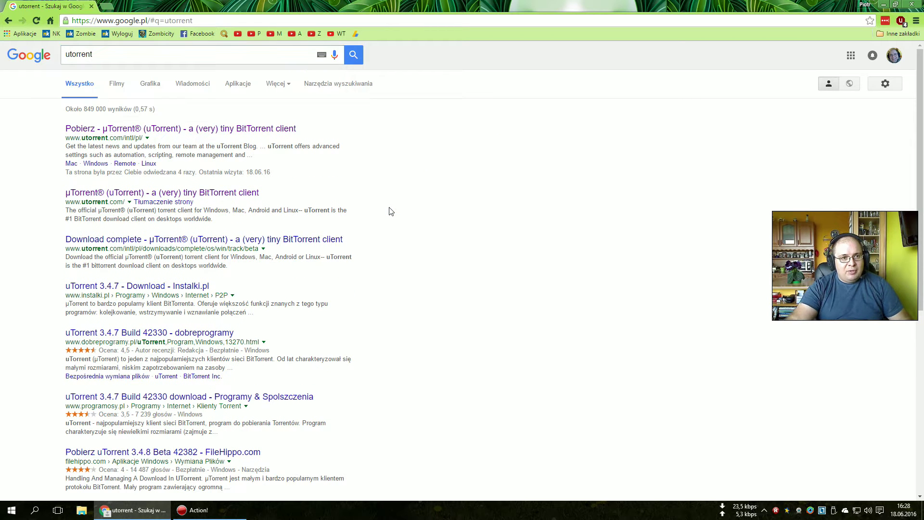
click(110, 129)
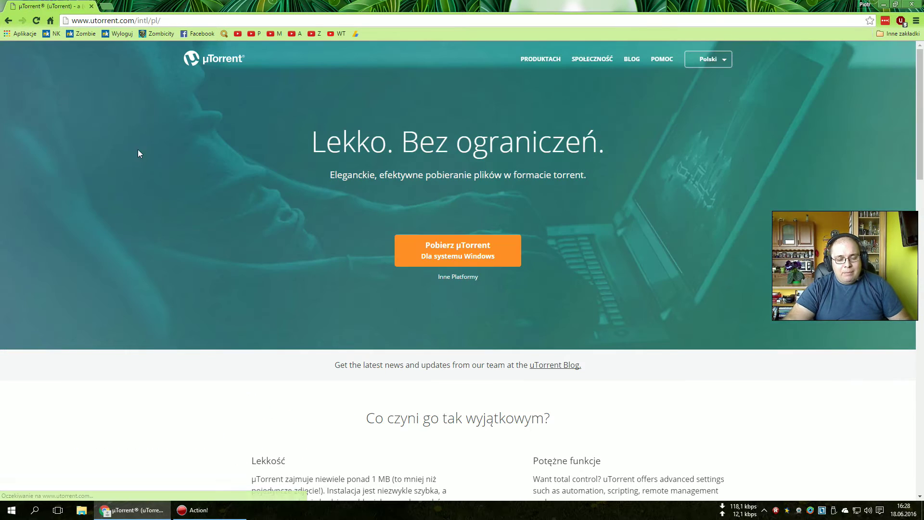
- Download the free µTorrent version for Windows, saving uTorrent.exe to the desktop (Pulpit), and close the browser
click(445, 242)
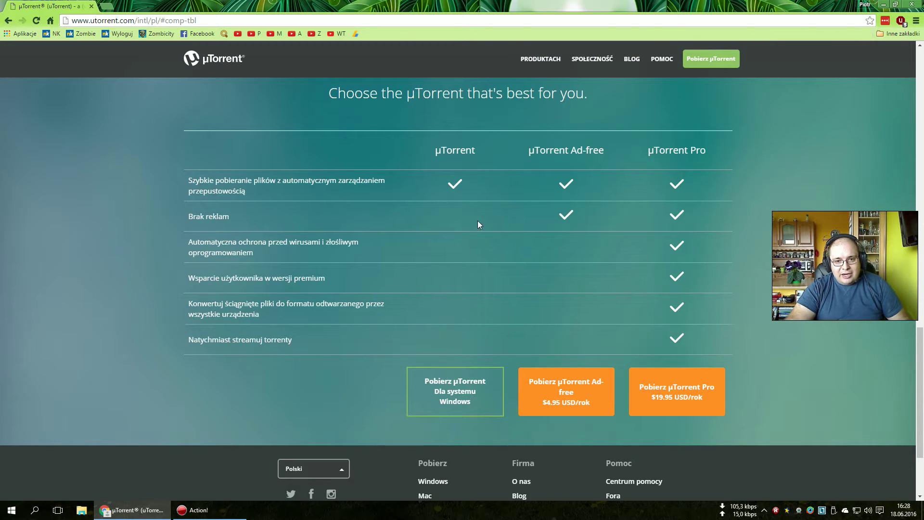
click(453, 381)
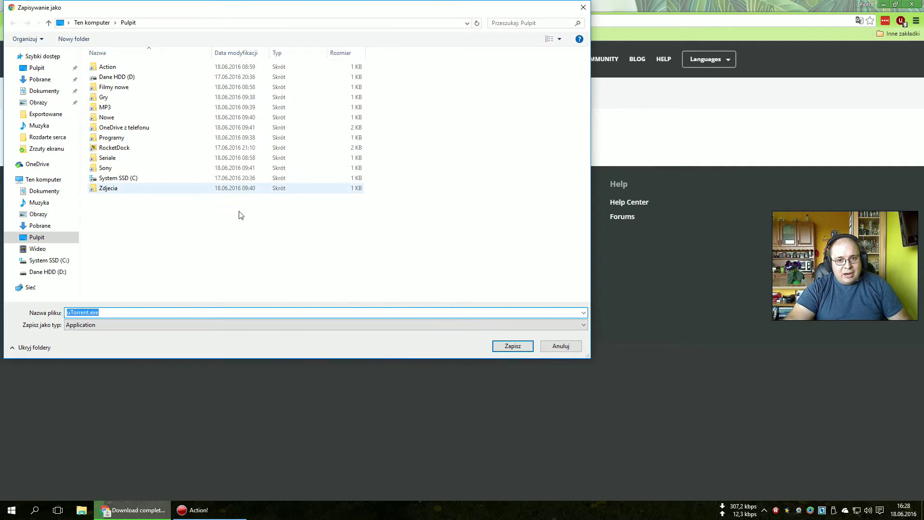
click(513, 346)
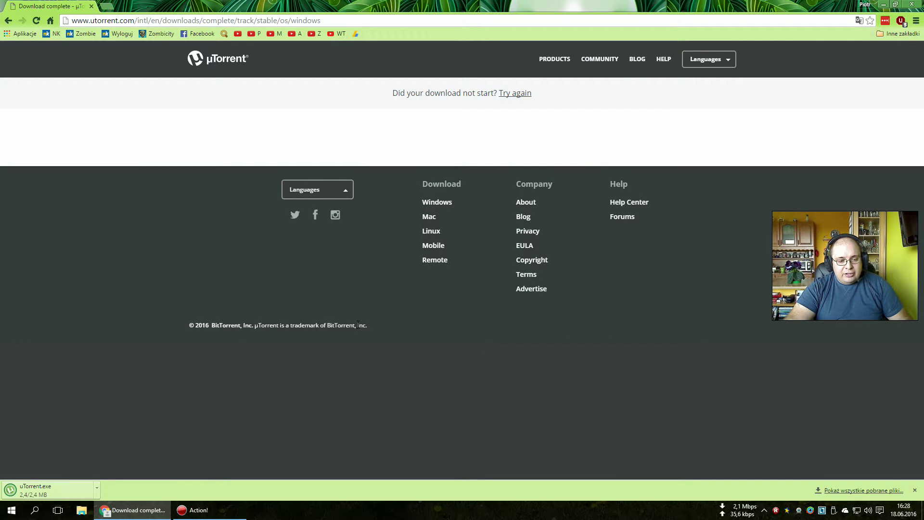
click(912, 4)
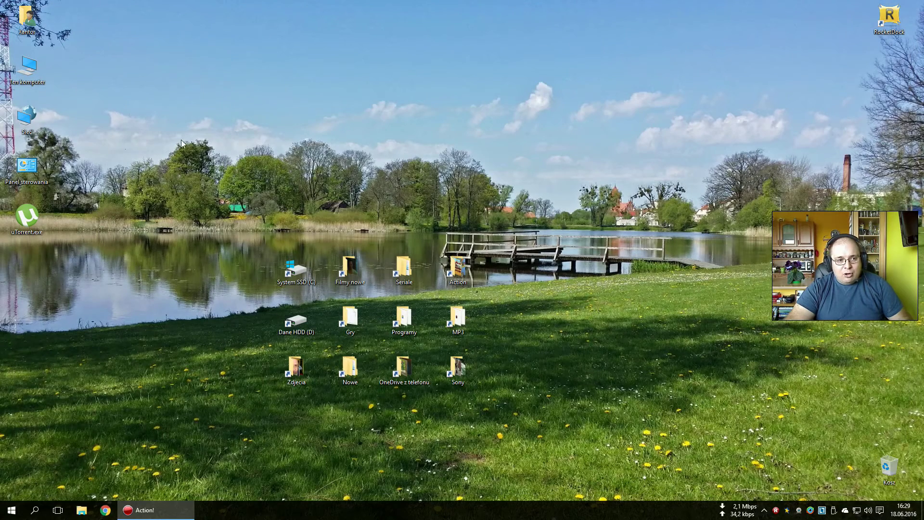
- Run uTorrent.exe from the desktop with permission to make changes and accept the setup wizard's license agreement
click(27, 218)
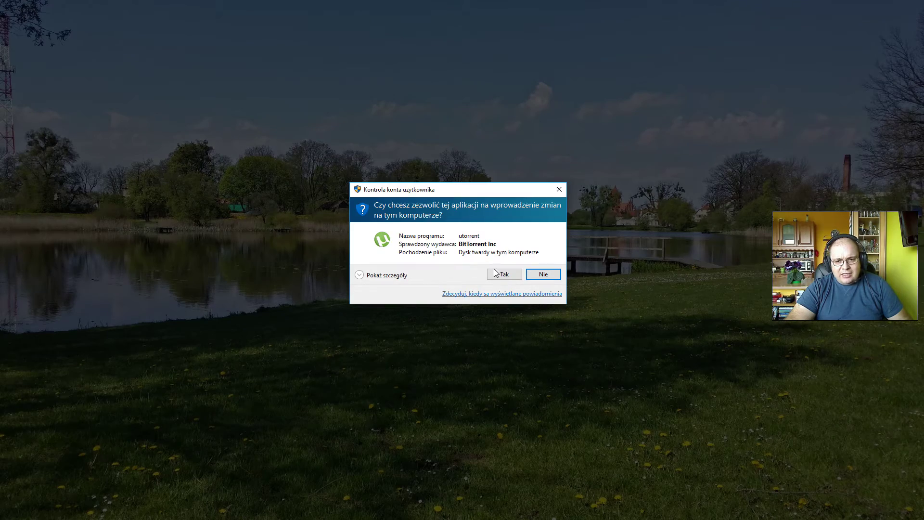
click(504, 275)
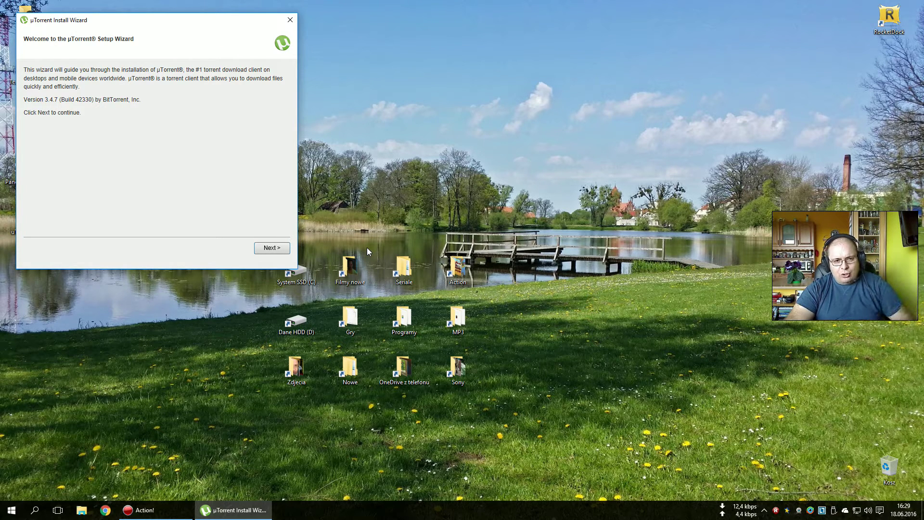
click(271, 249)
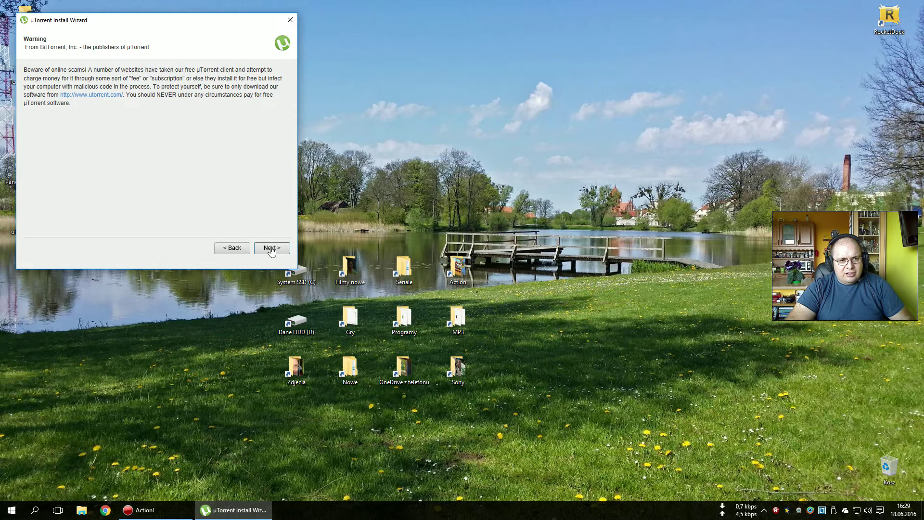
click(271, 249)
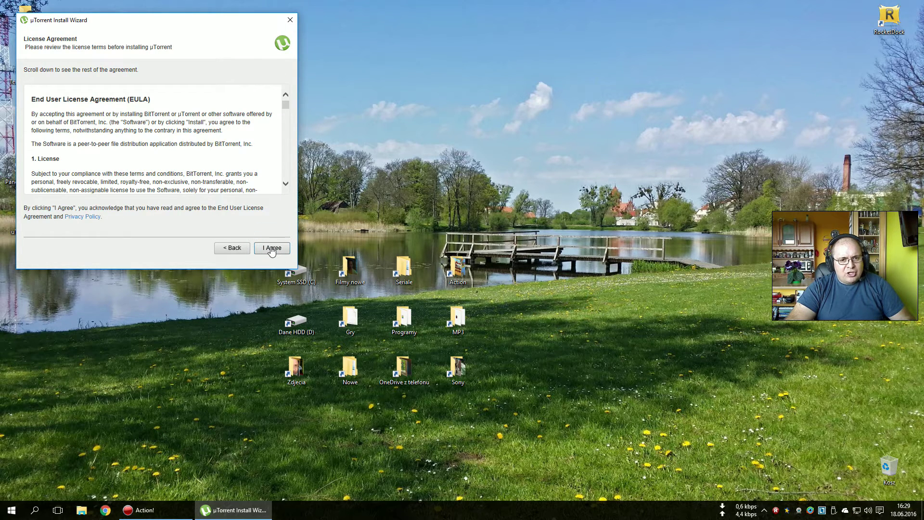
click(272, 248)
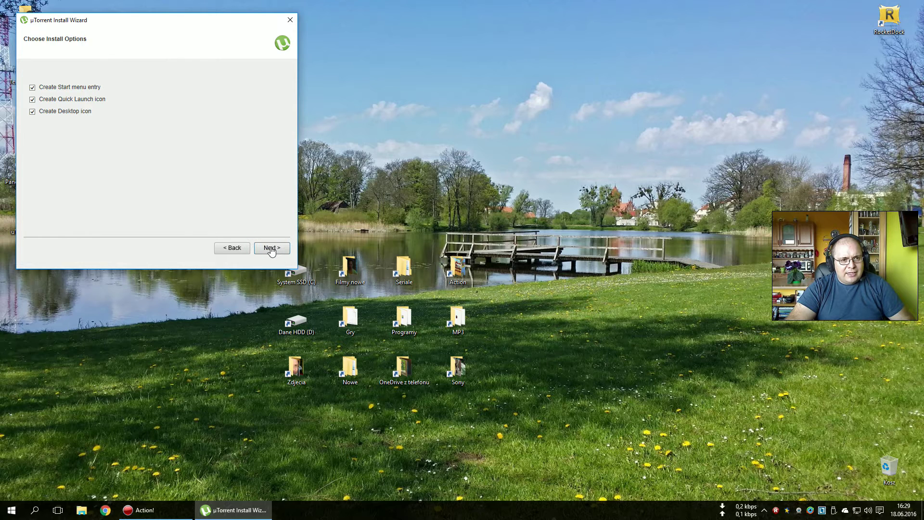
- Finish the µTorrent installation with starting at Windows startup and the BitTorrent Bundle download both turned off
click(272, 249)
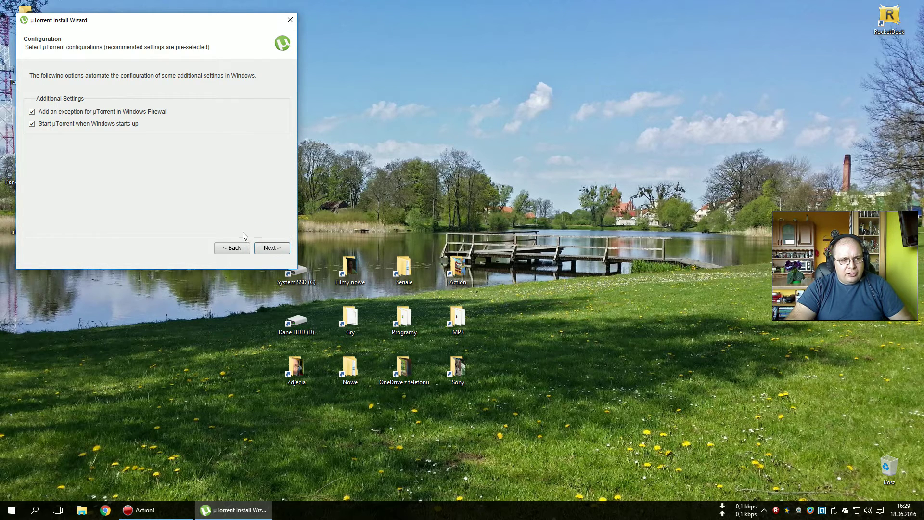
click(31, 123)
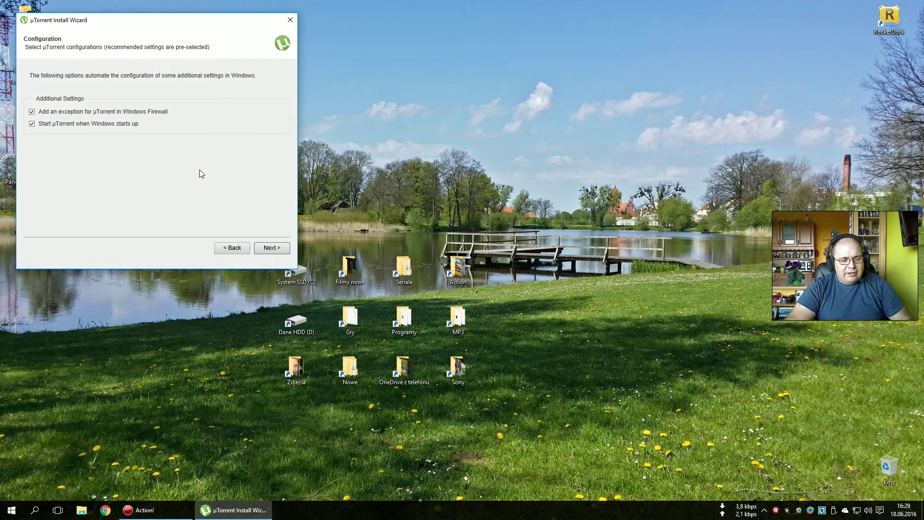
click(31, 124)
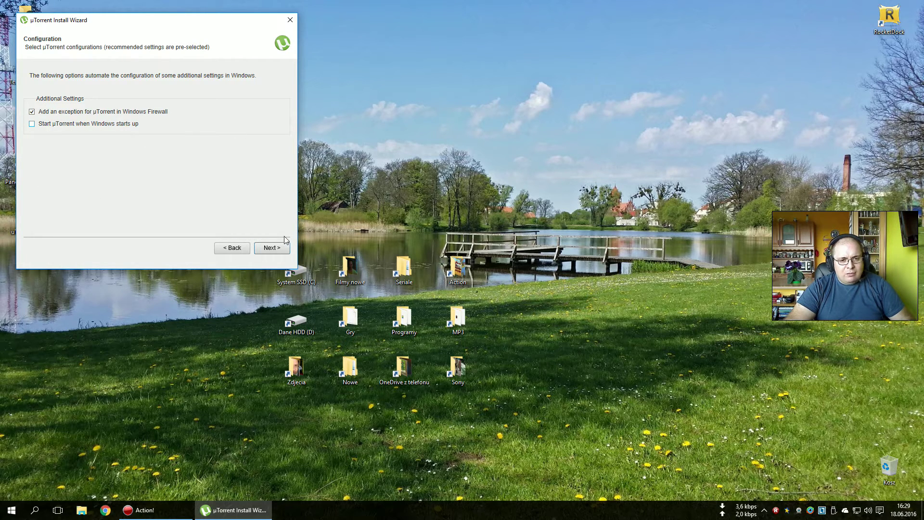
click(272, 248)
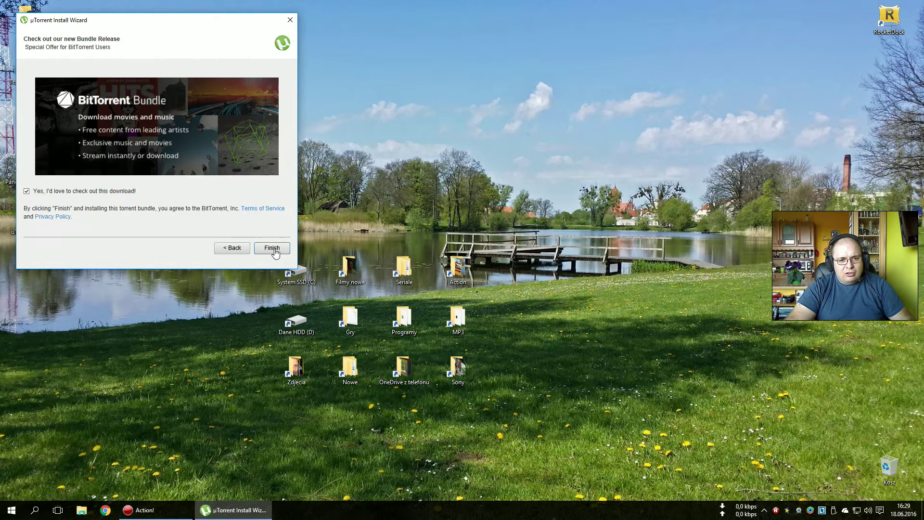
click(29, 192)
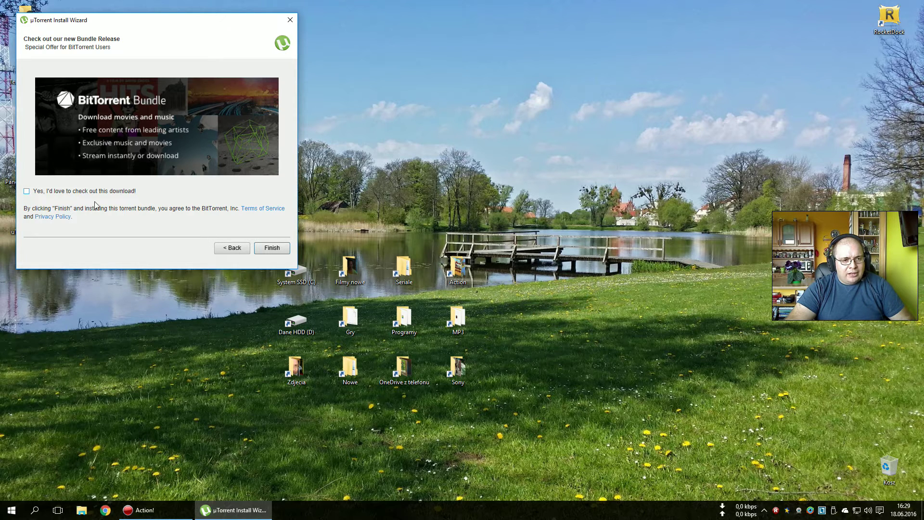
click(270, 249)
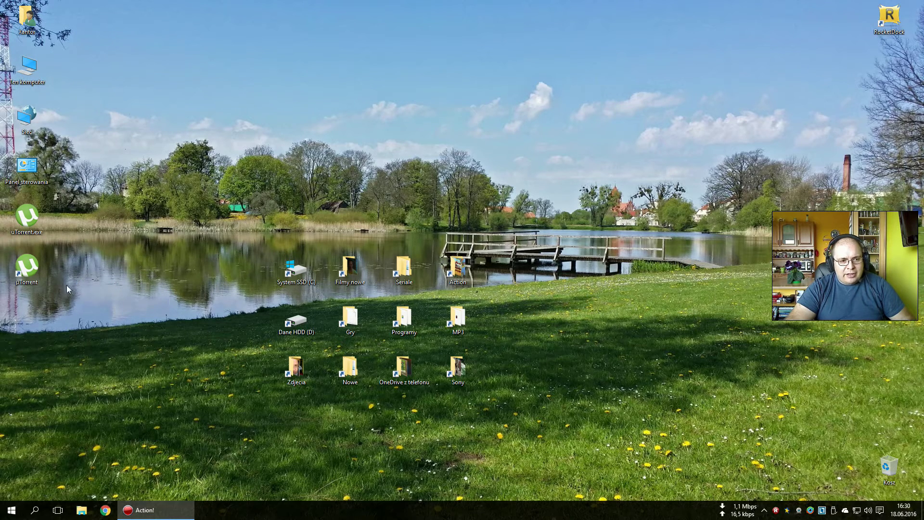
- Launch µTorrent in a maximized window and open the advanced (Zaawansowane) section of its settings
double_click(32, 268)
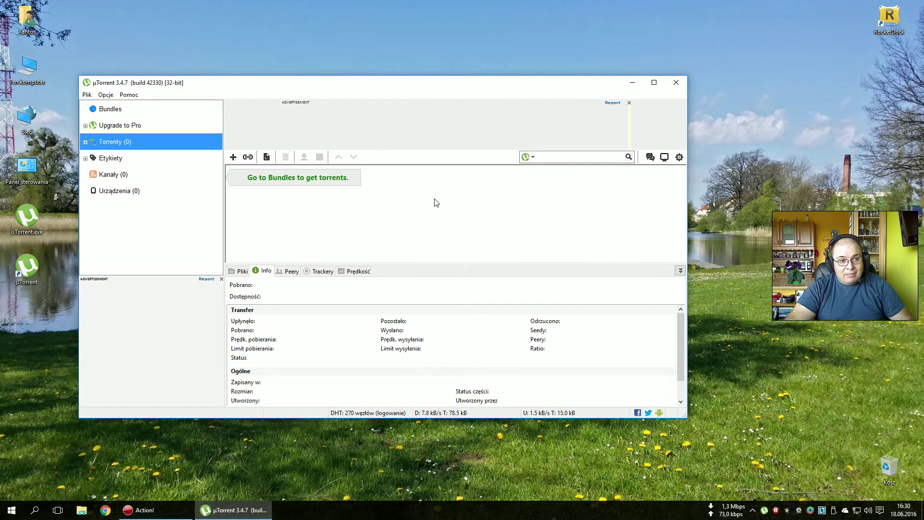
click(654, 83)
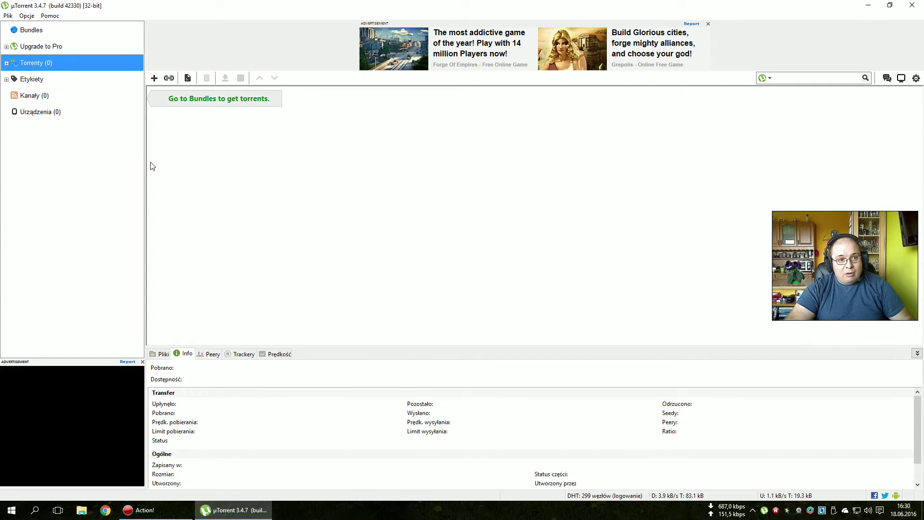
click(27, 18)
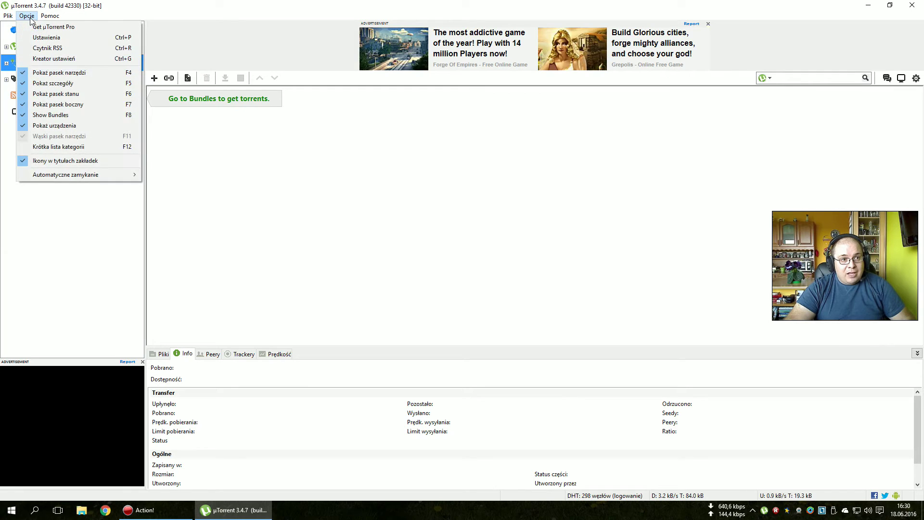
click(44, 37)
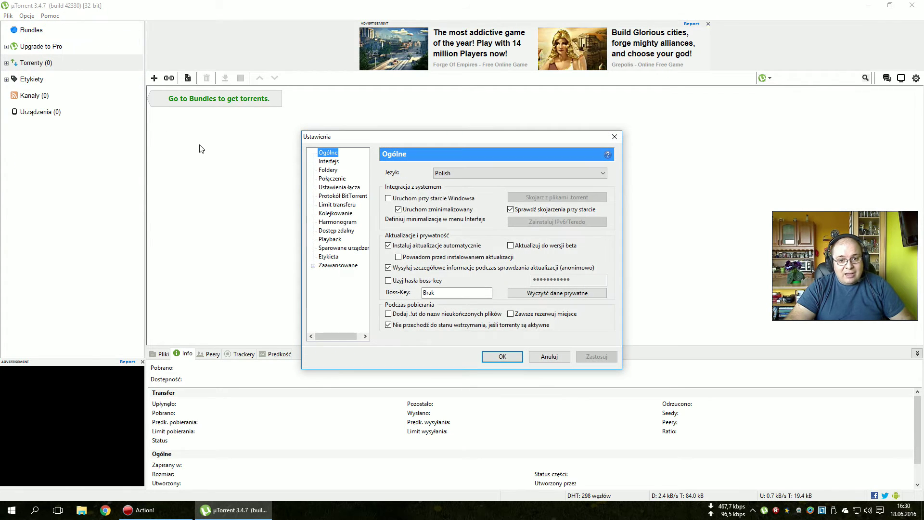
click(341, 267)
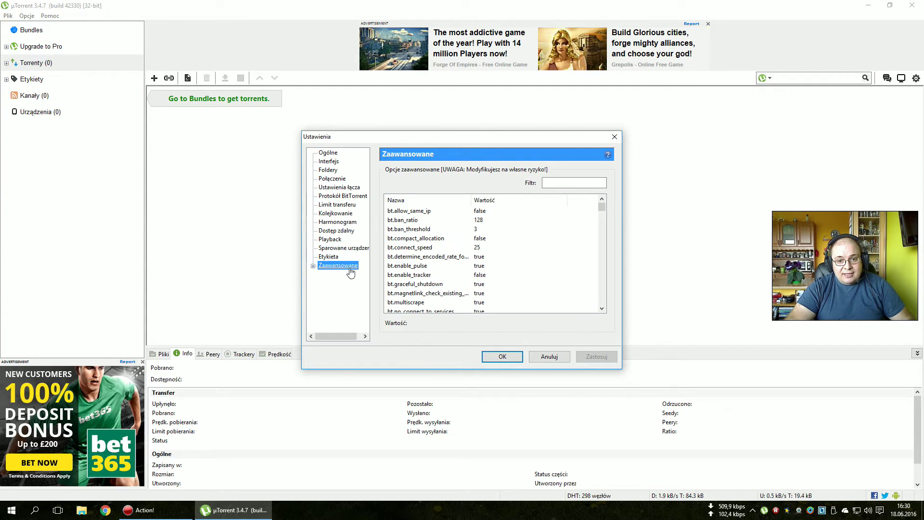
- Filter the advanced options by "offers" and reset the value of offers.content_offer_url
click(555, 183)
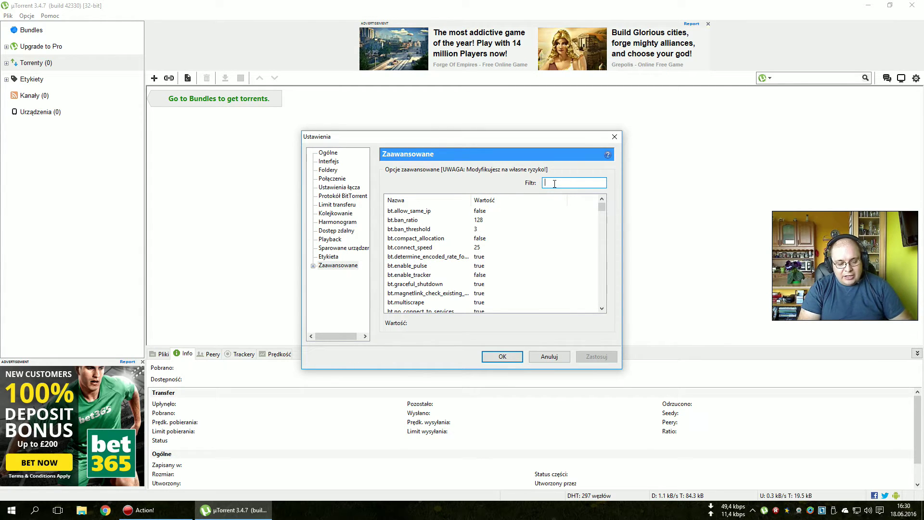
text(offers)
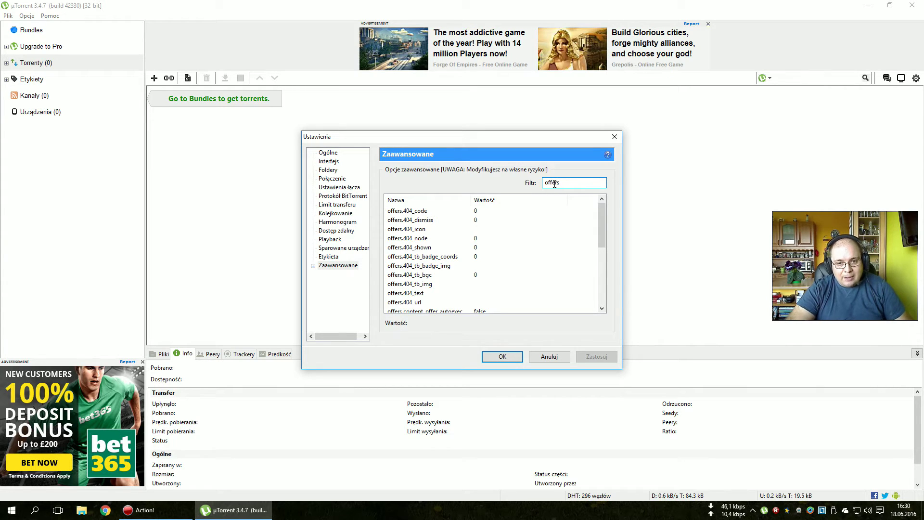
scroll(497, 244, down, 2)
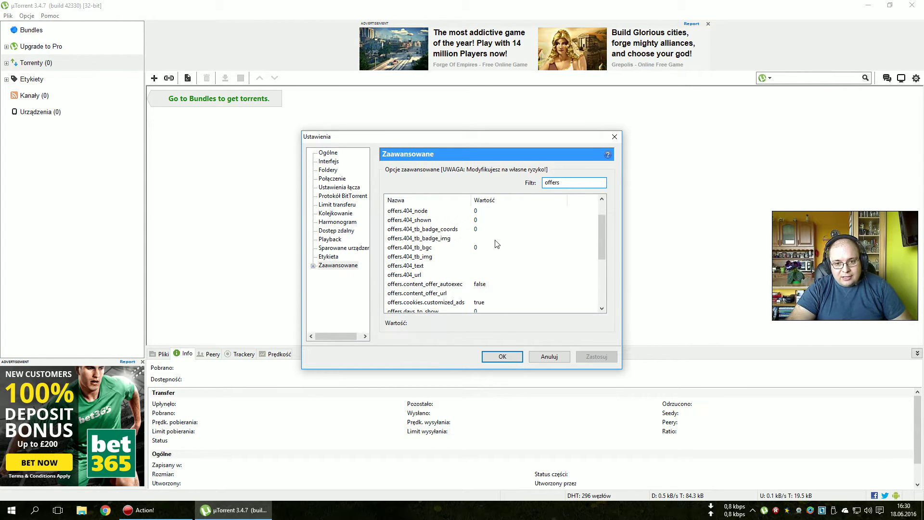
scroll(497, 244, up, 2)
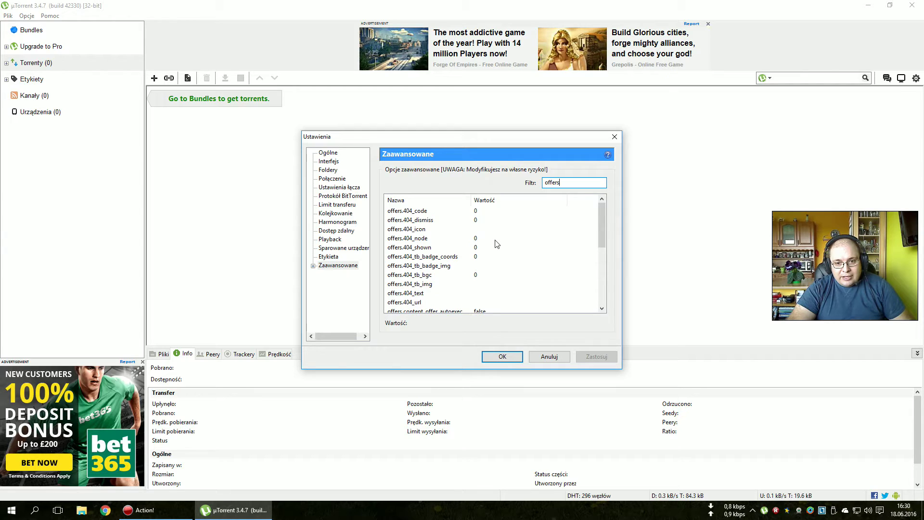
scroll(497, 244, down, 3)
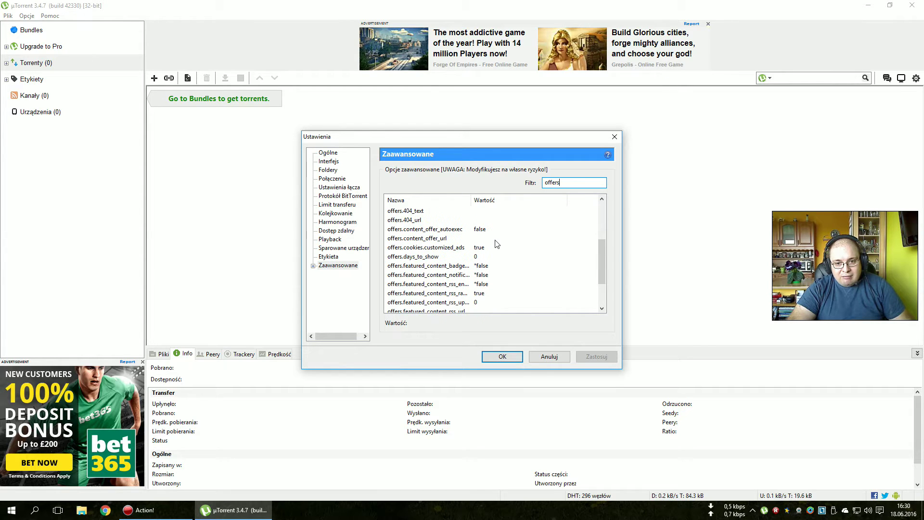
scroll(497, 244, down, 1)
scroll(465, 262, up, 4)
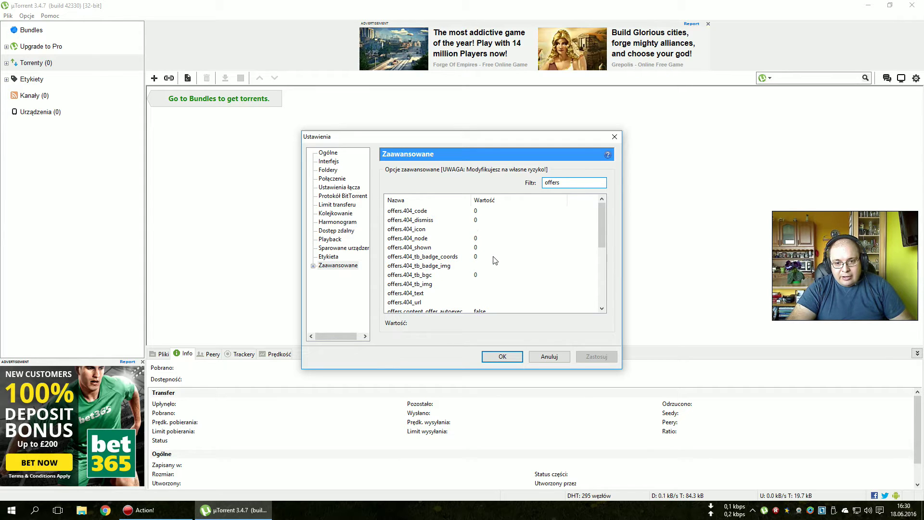
scroll(495, 261, down, 2)
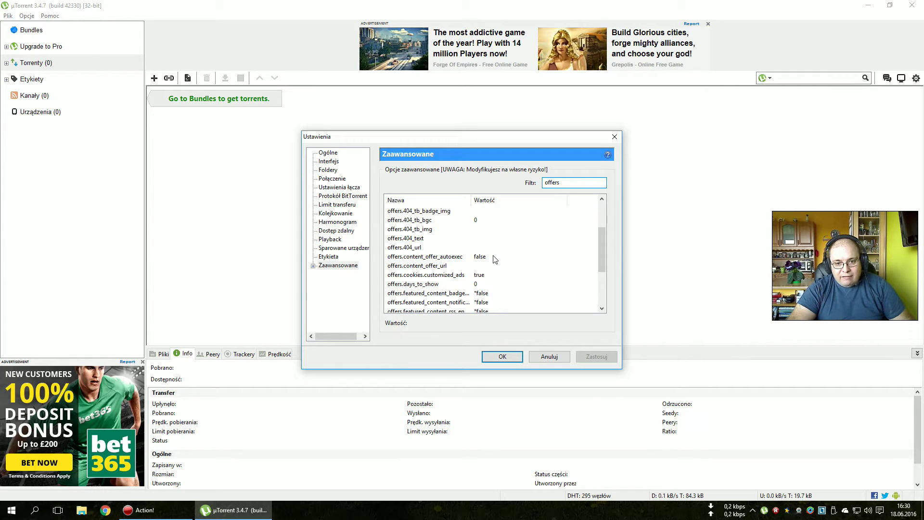
scroll(494, 259, down, 1)
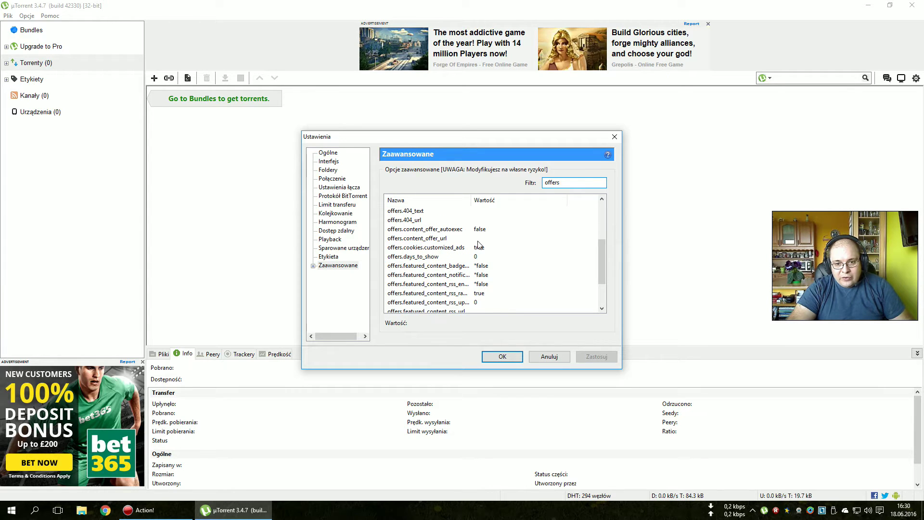
click(479, 239)
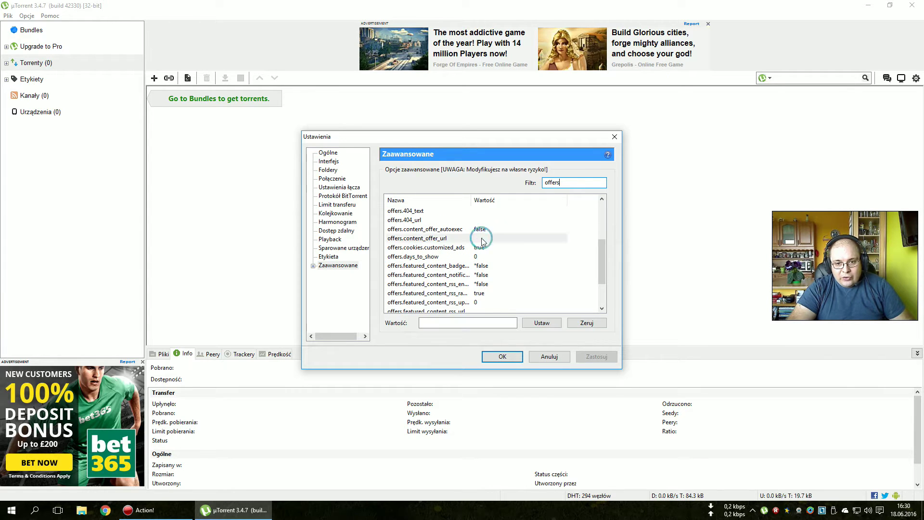
click(586, 323)
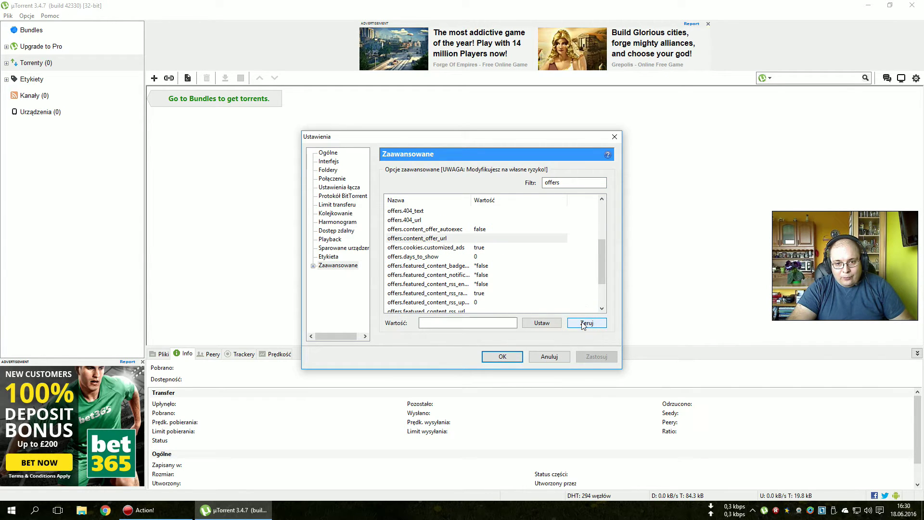
- Set offers.cookies.customized_ads and the offers.featured_content_rss_ra... option to false (Nie)
click(482, 248)
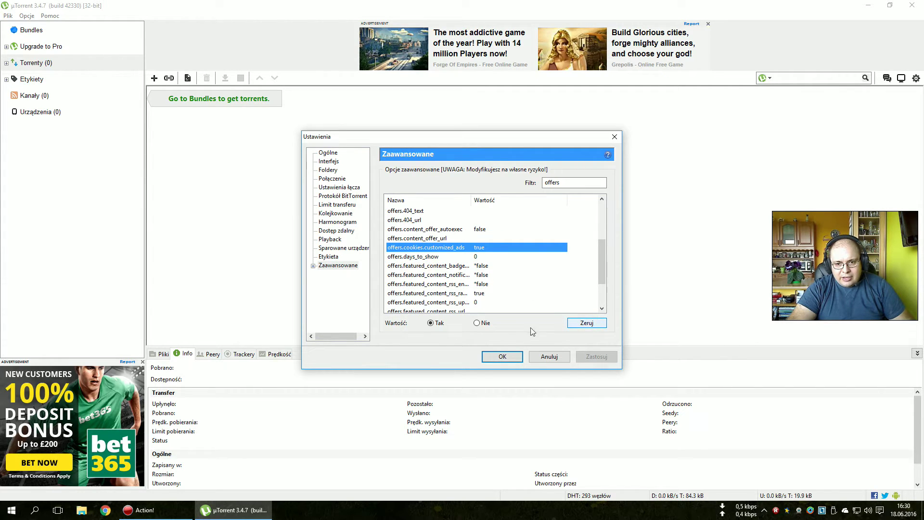
click(477, 325)
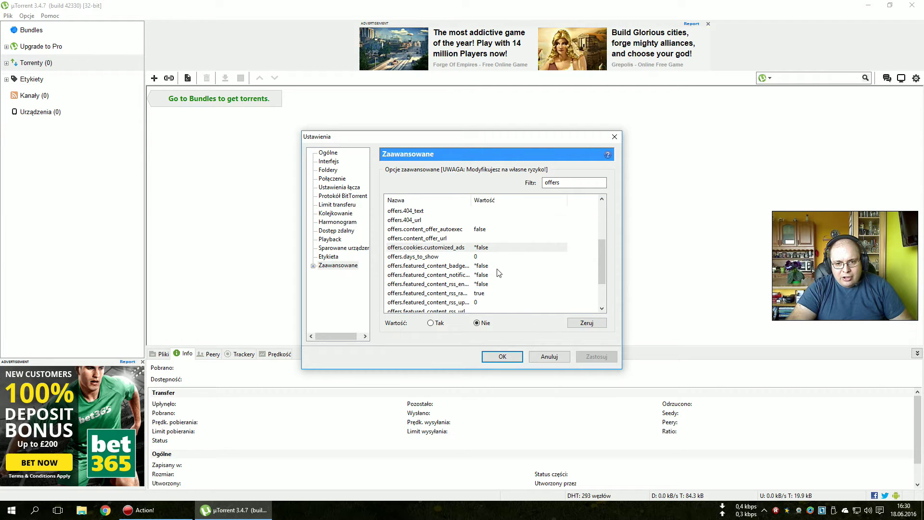
scroll(492, 270, down, 1)
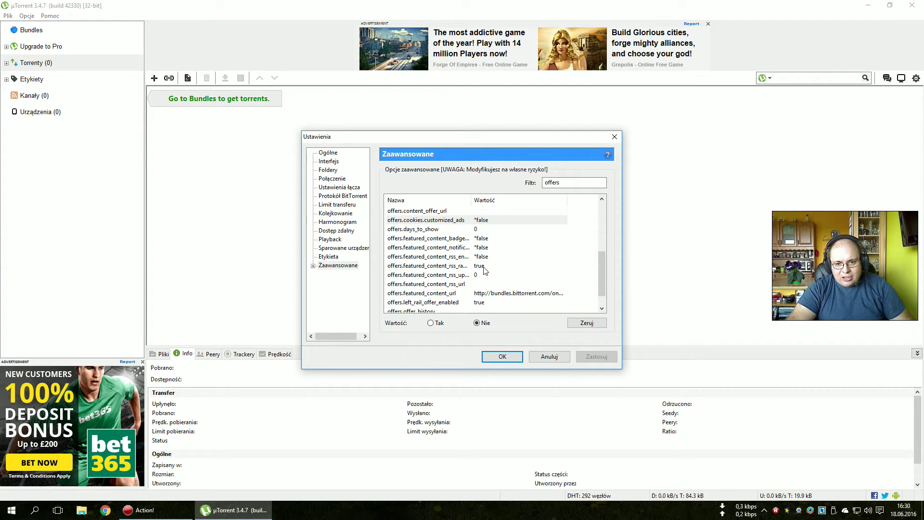
click(483, 267)
click(479, 324)
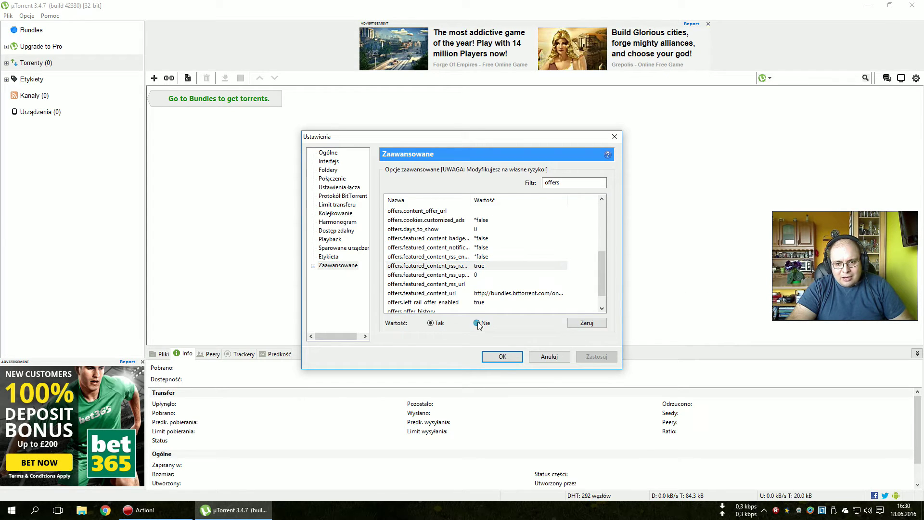
click(431, 323)
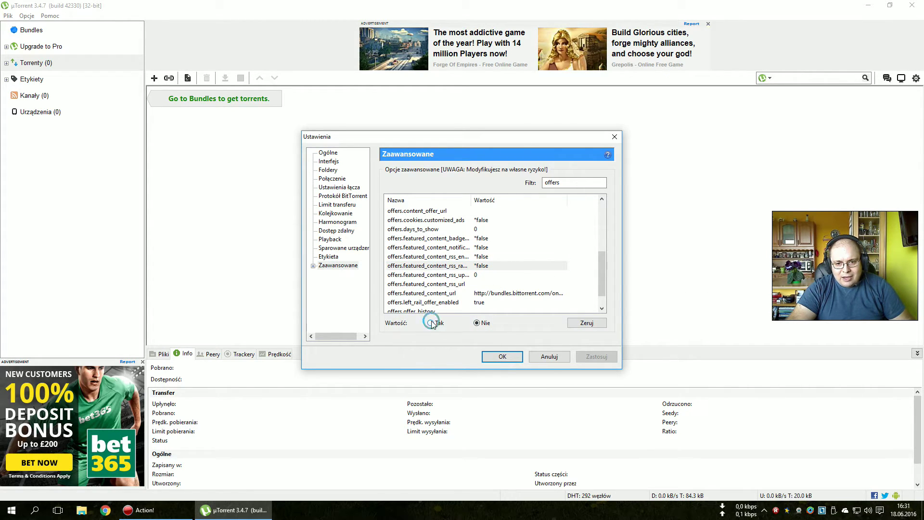
click(477, 324)
- Reset the value of offers.featured_content_url so that its web address is cleared
scroll(504, 280, down, 1)
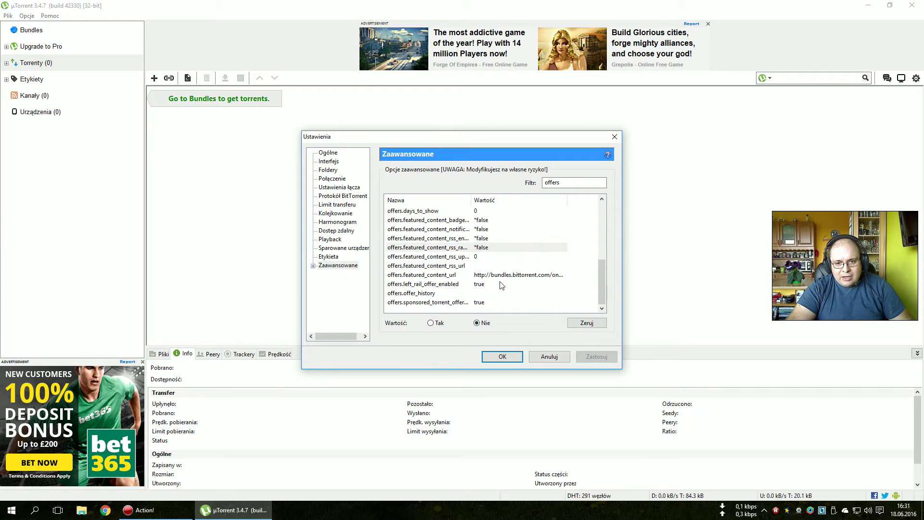
click(476, 266)
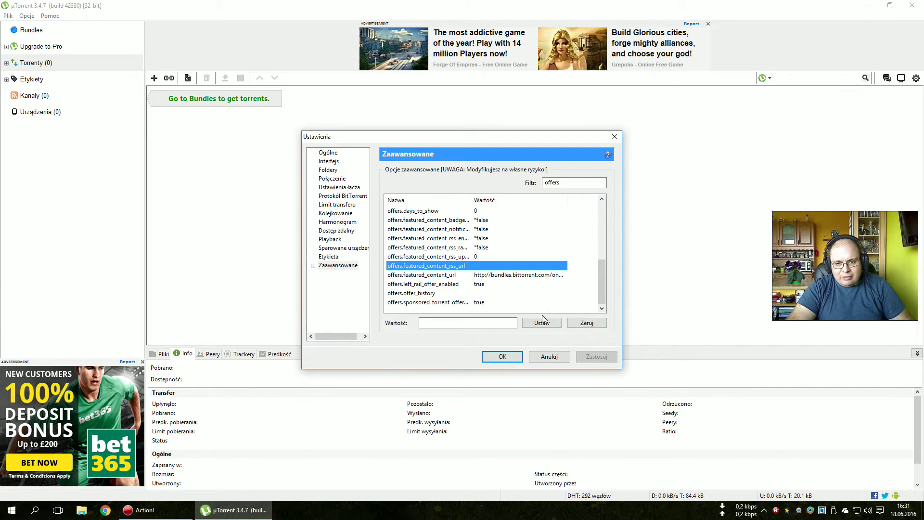
click(497, 277)
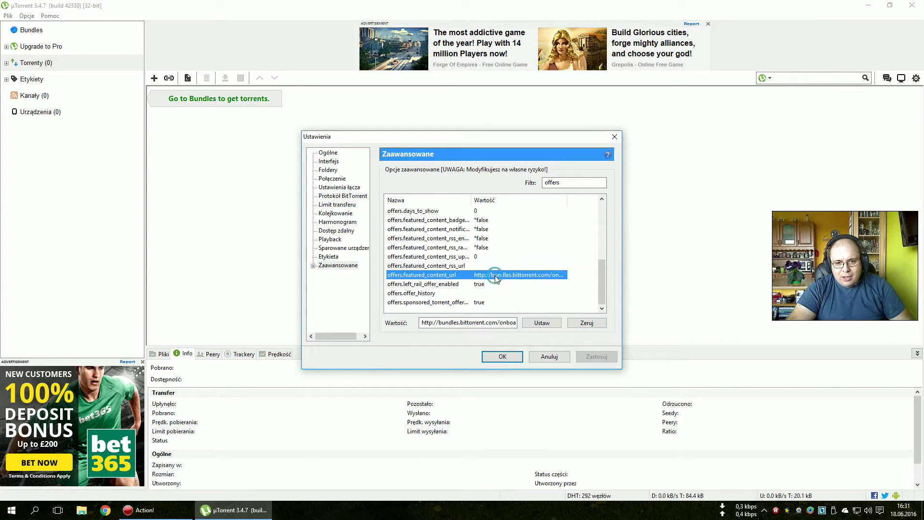
click(588, 323)
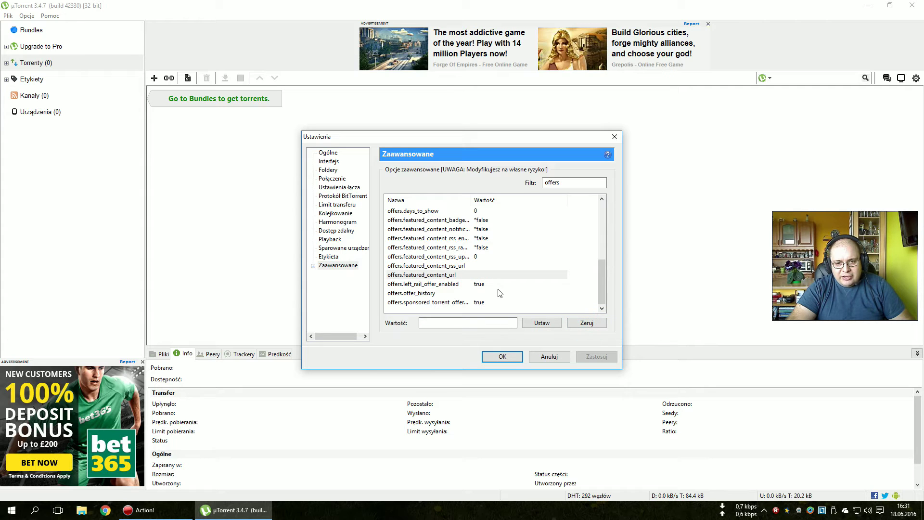
- Set offers.left_rail_offer_enabled and the offers.sponsored_torrent_offer... option to false (Nie) and save the settings
click(479, 285)
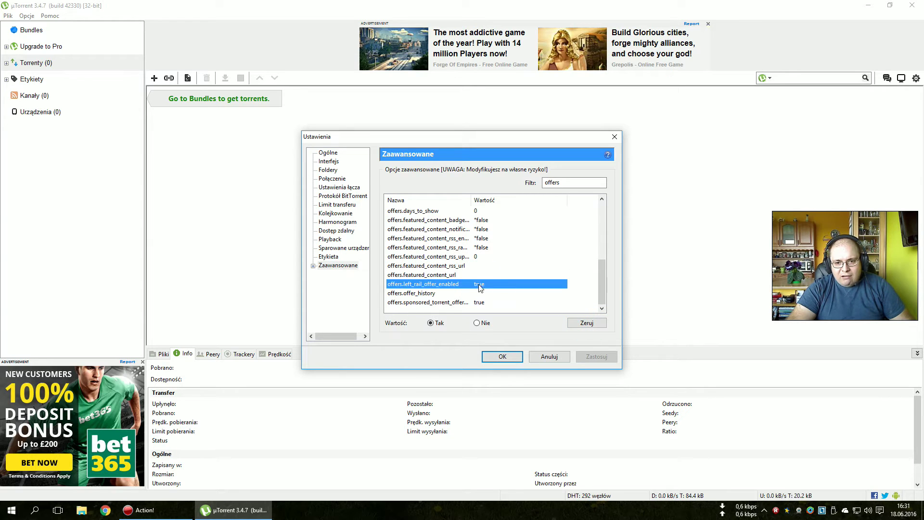
click(477, 323)
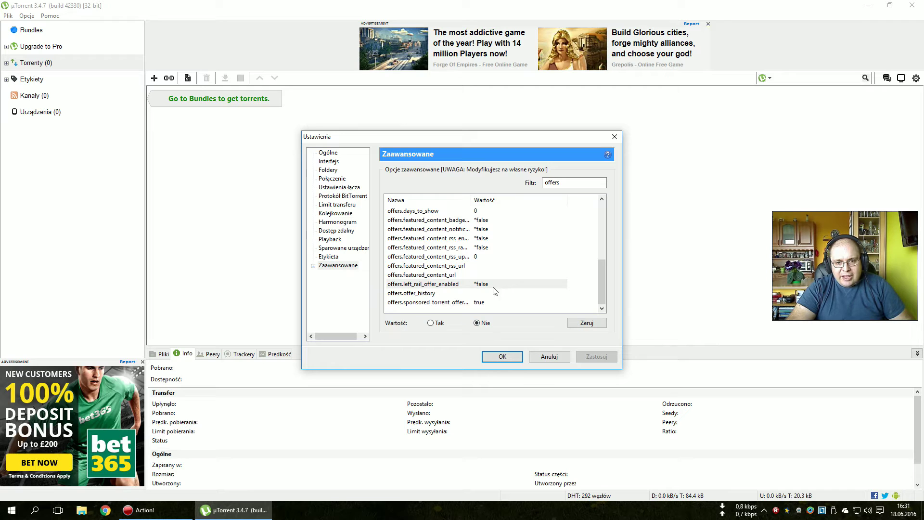
click(481, 303)
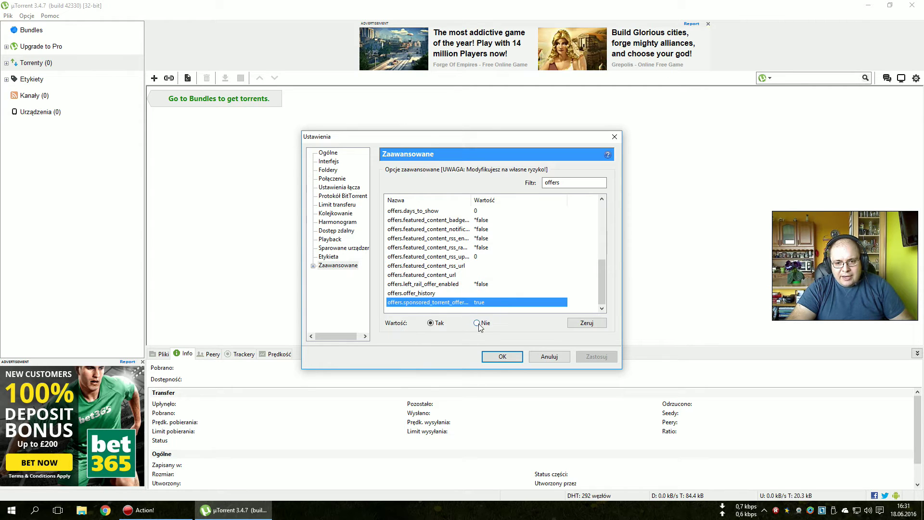
click(477, 323)
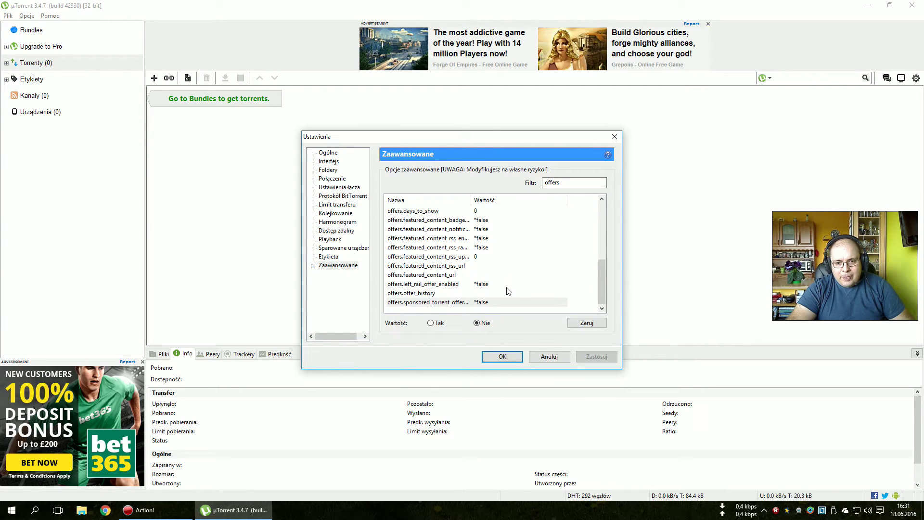
scroll(508, 289, up, 2)
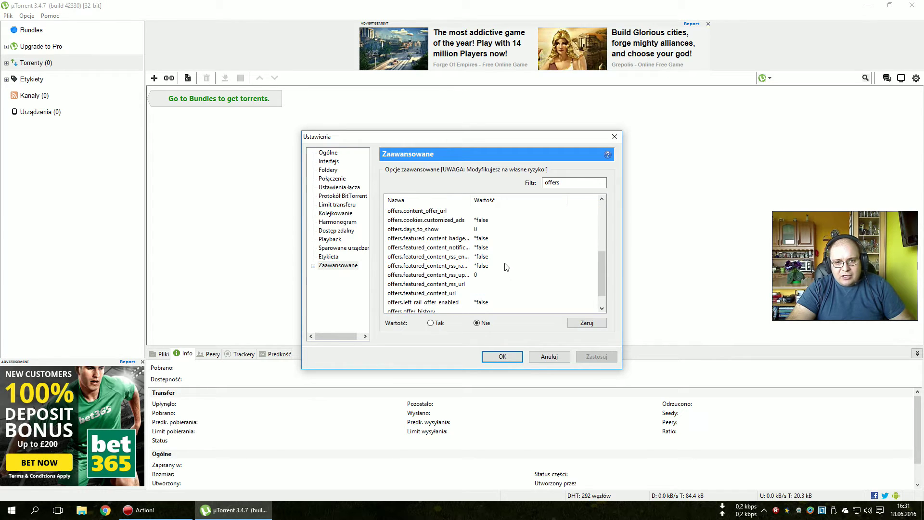
scroll(506, 267, up, 5)
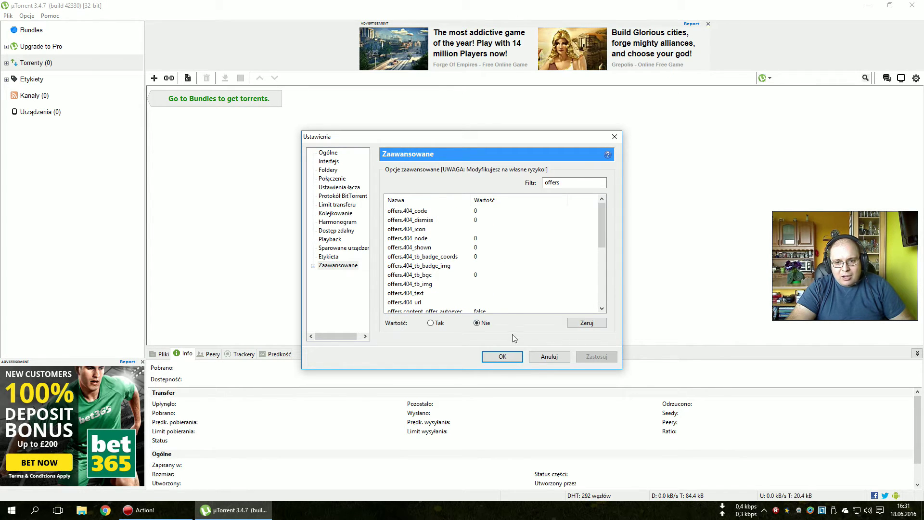
click(502, 356)
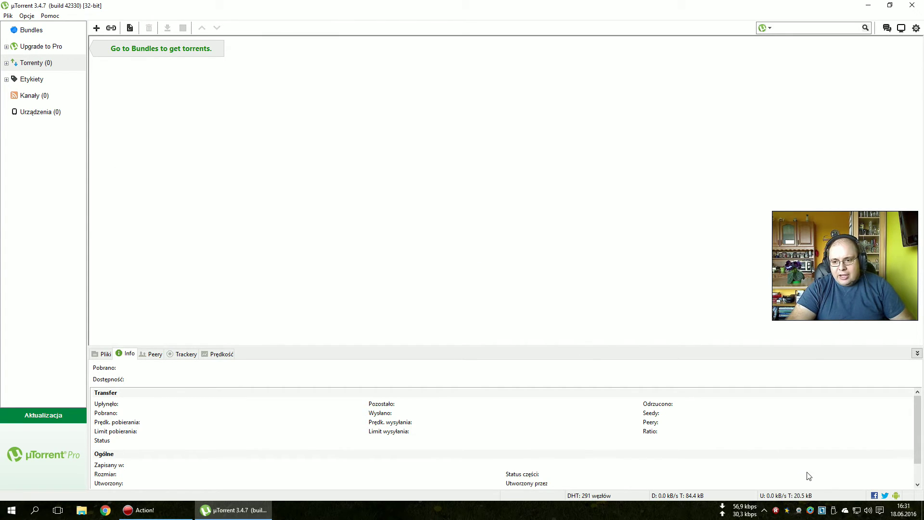
- Open the Windows settings for icons shown on the taskbar and turn on the µTorrent icon
click(765, 512)
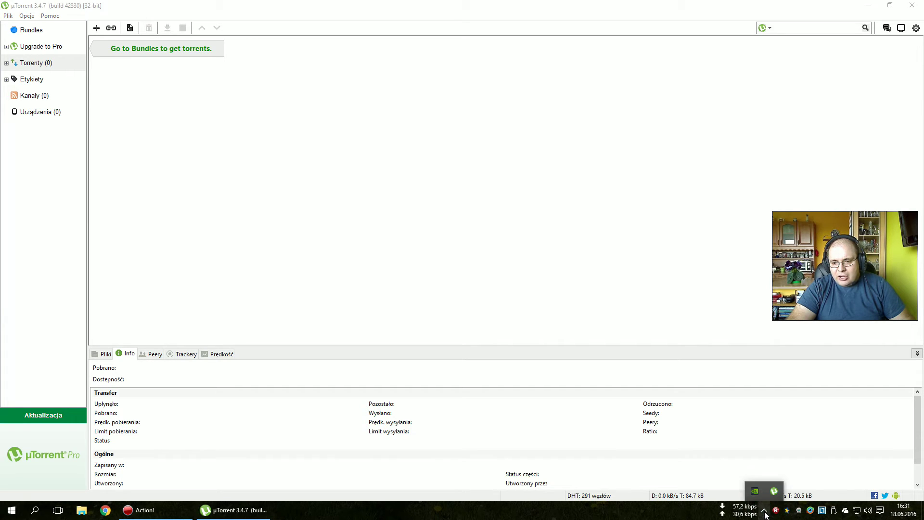
click(765, 512)
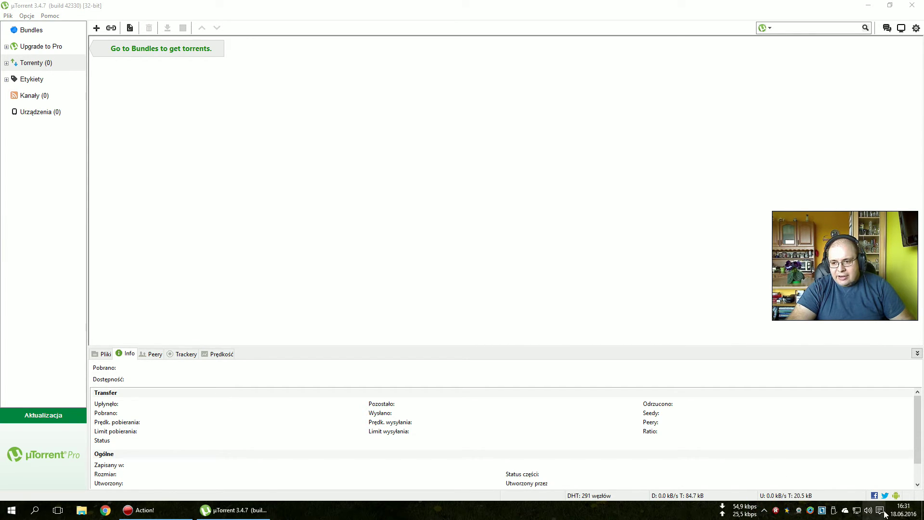
right_click(822, 511)
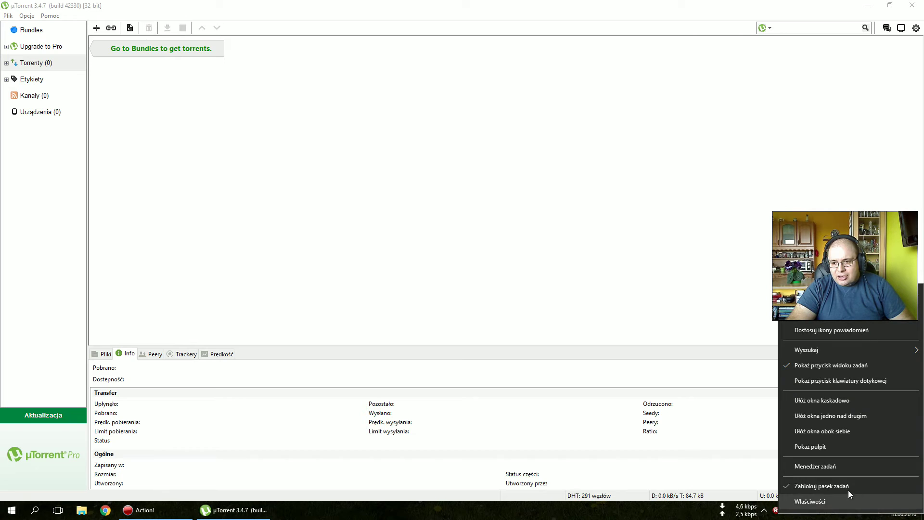
click(813, 500)
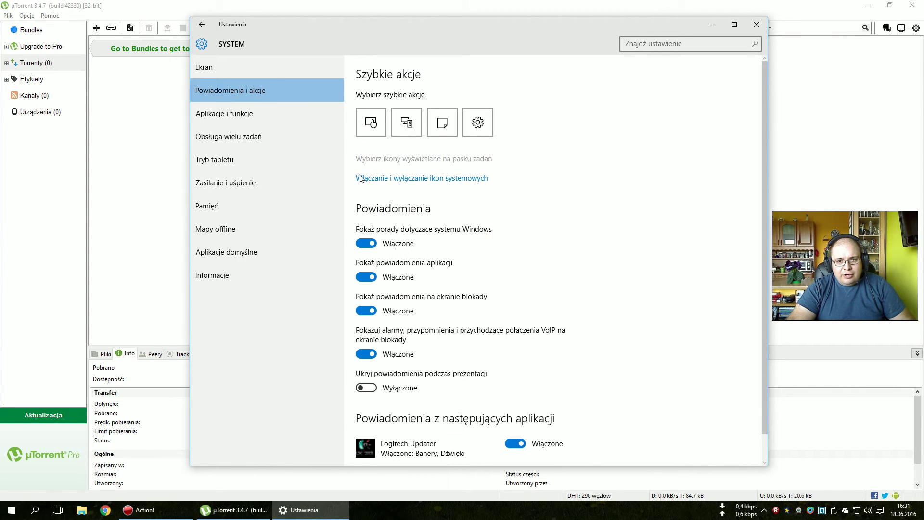
click(371, 163)
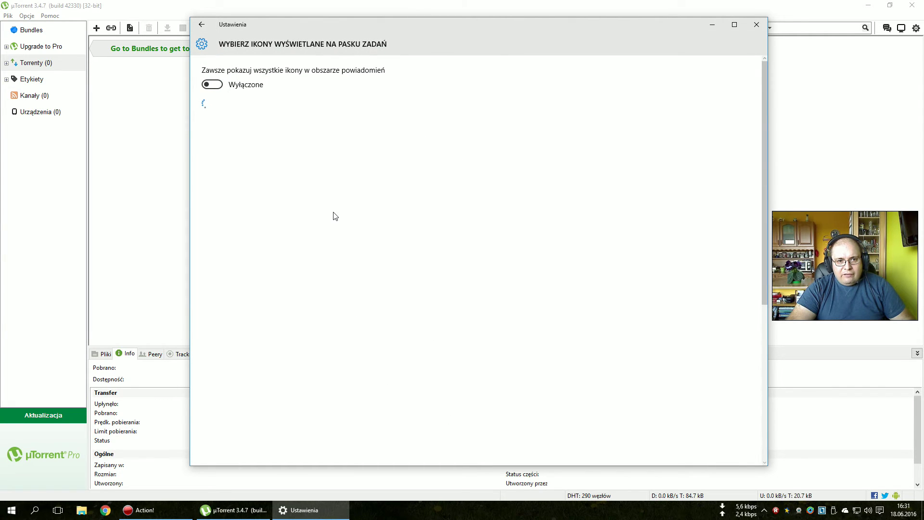
scroll(319, 268, down, 2)
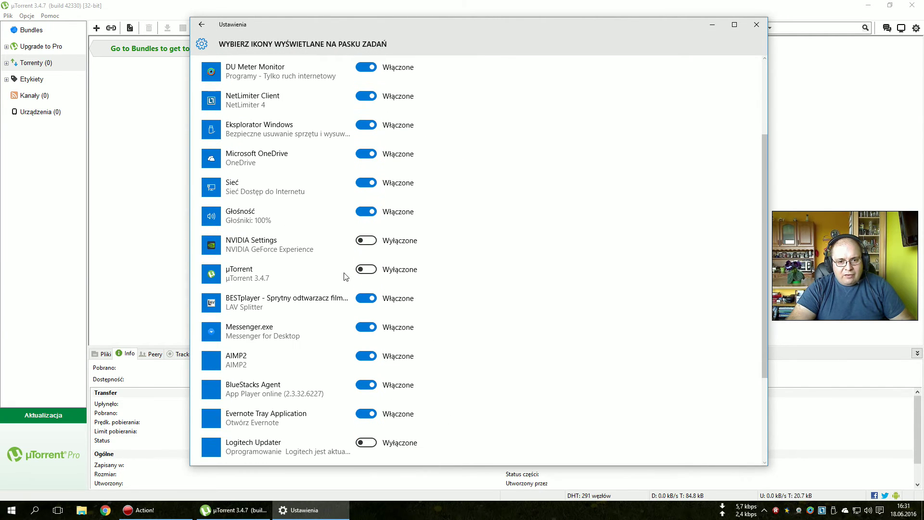
click(368, 270)
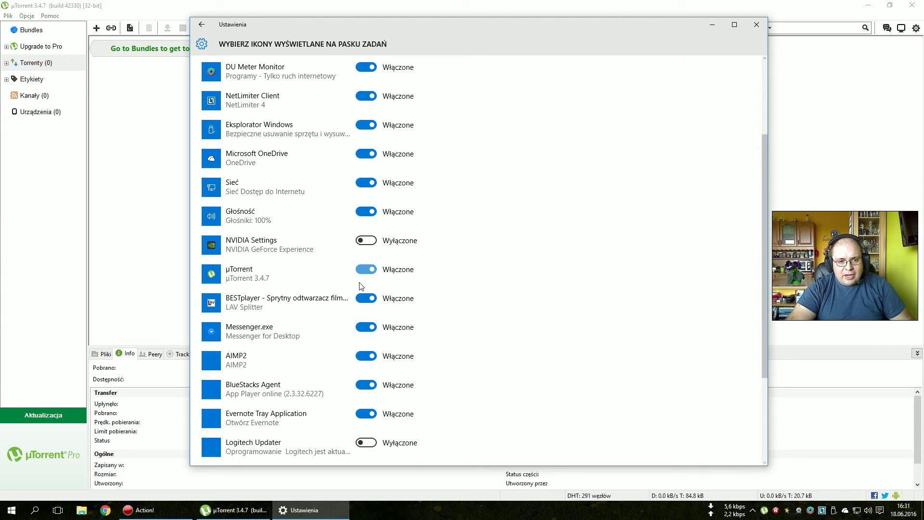
- Turn on the Logitech Updater taskbar icon as well and close the Windows settings
scroll(453, 302, down, 3)
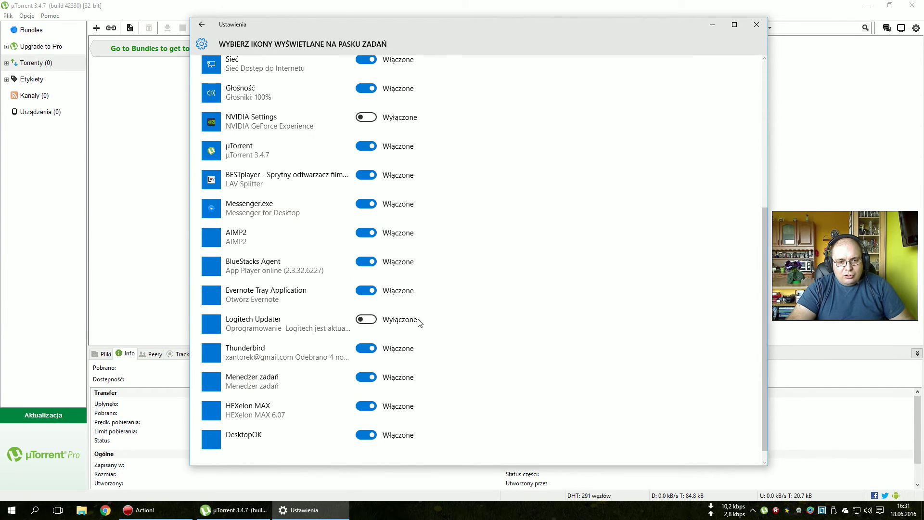
scroll(420, 320, down, 1)
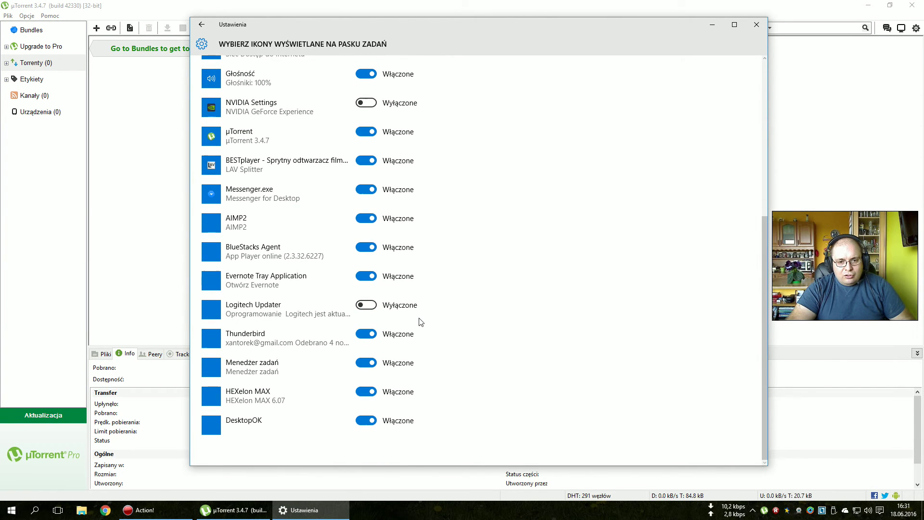
click(369, 306)
scroll(425, 314, up, 6)
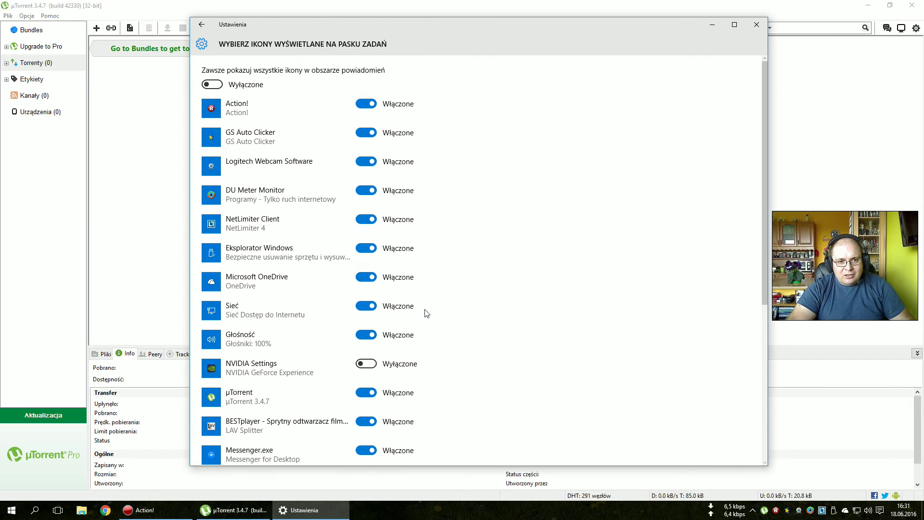
scroll(426, 314, down, 6)
scroll(426, 314, up, 6)
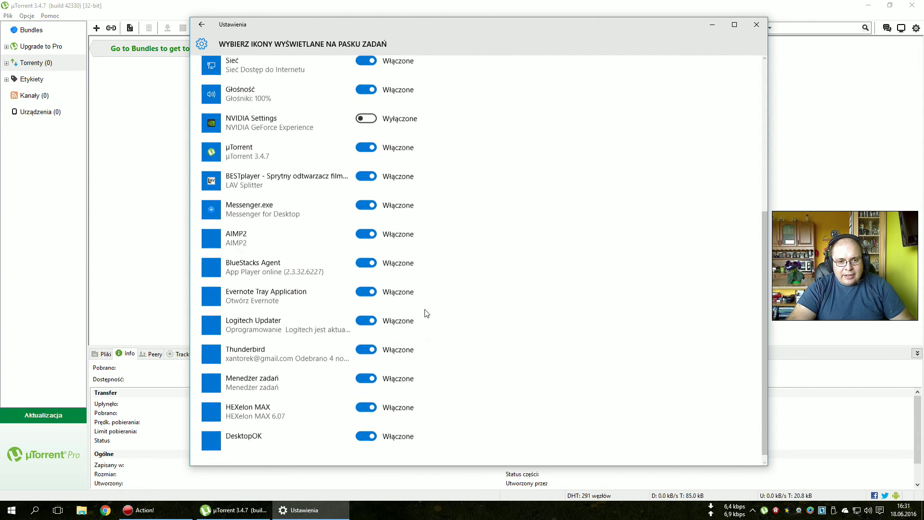
click(758, 25)
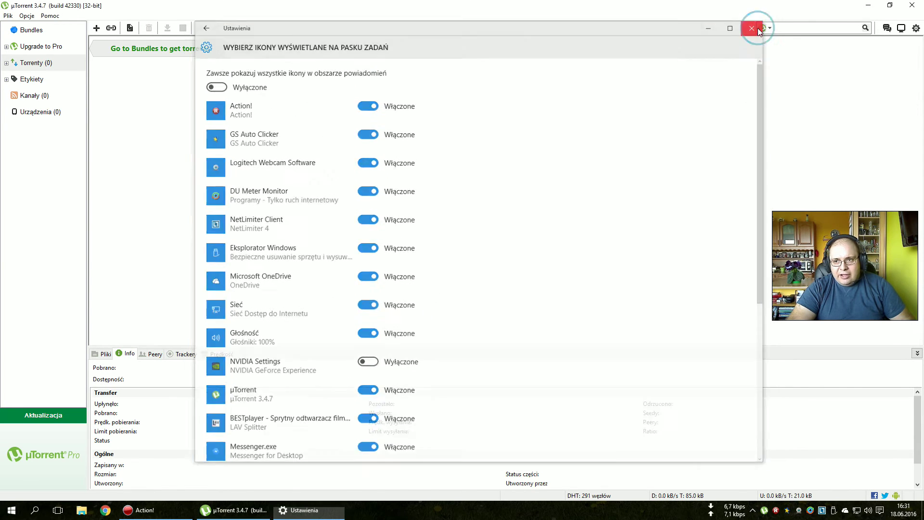
- Exit µTorrent completely and relaunch it from its desktop shortcut, showing the Torrenty list
right_click(765, 511)
click(785, 501)
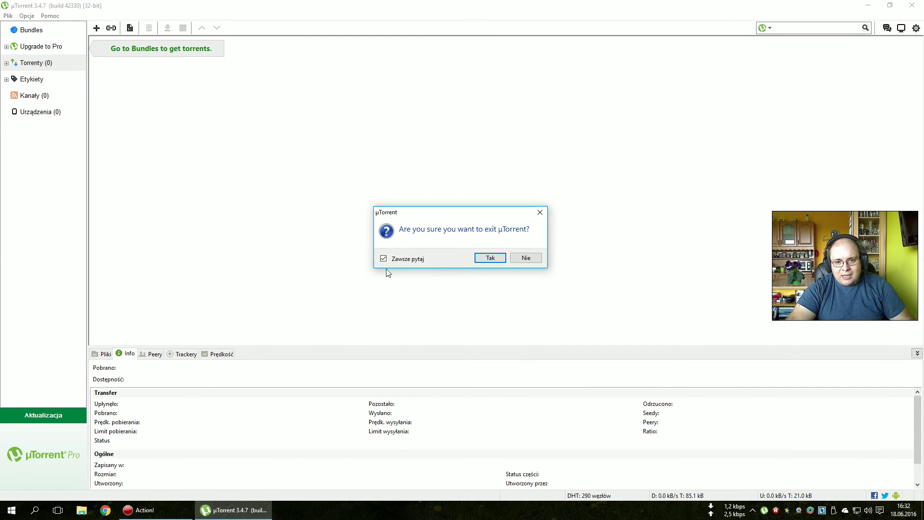
click(490, 258)
click(28, 266)
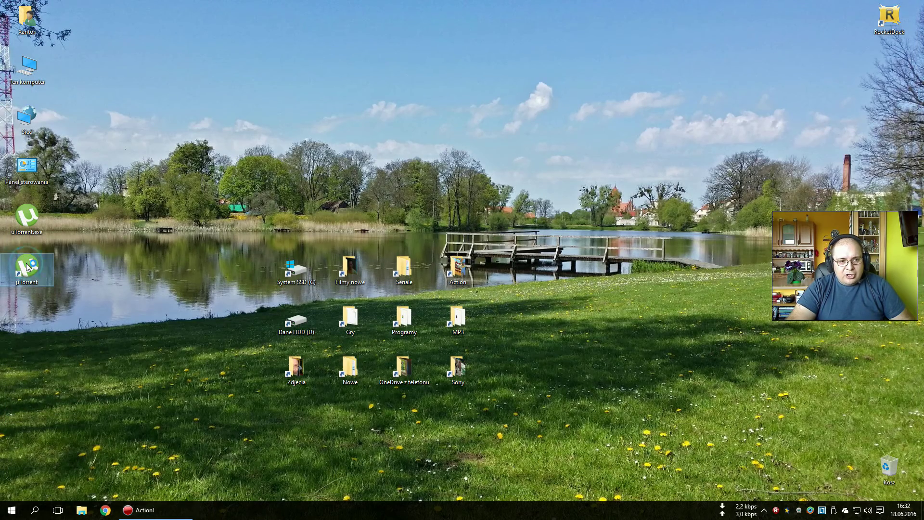
double_click(28, 266)
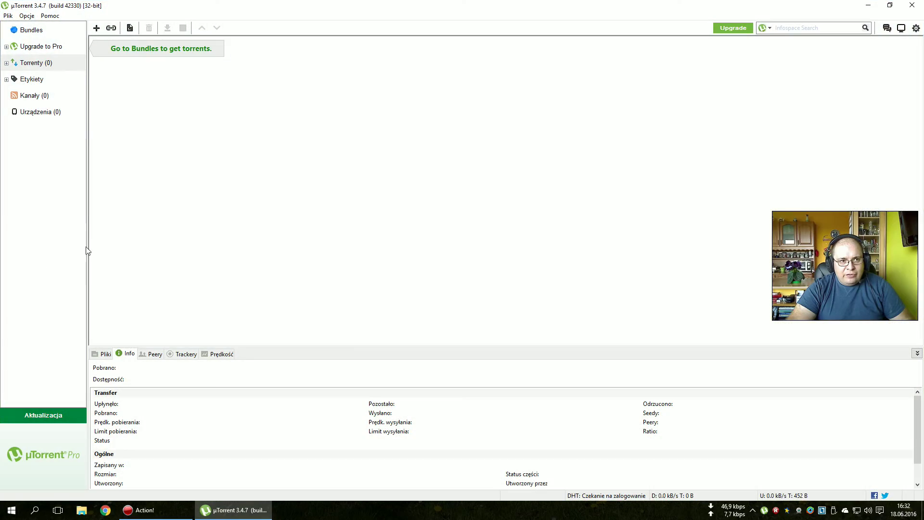
click(32, 30)
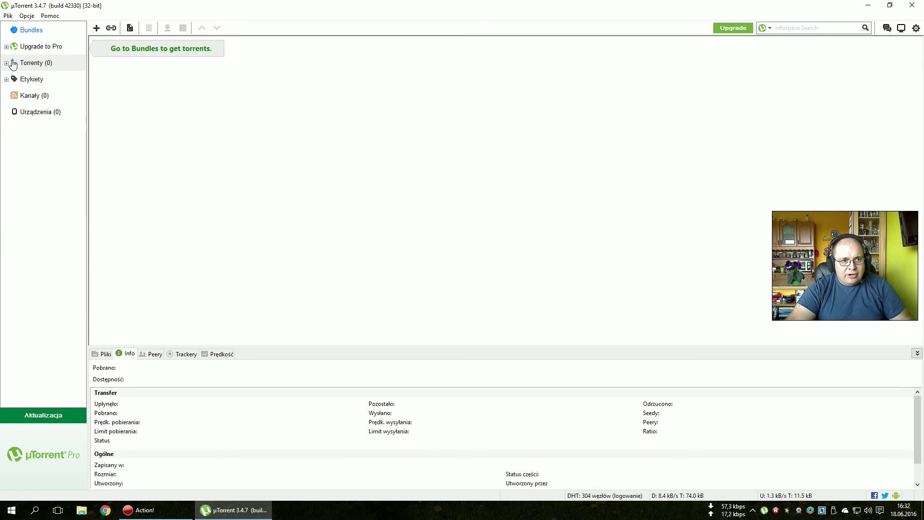
click(31, 65)
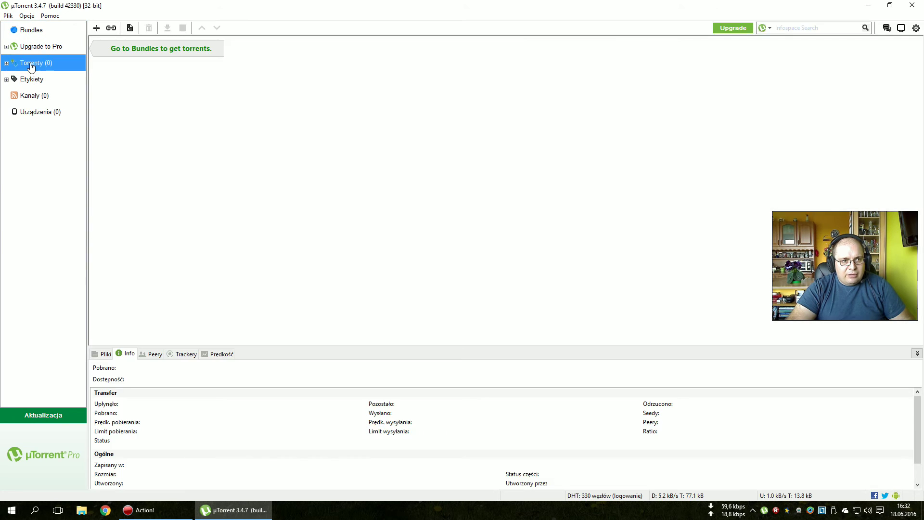